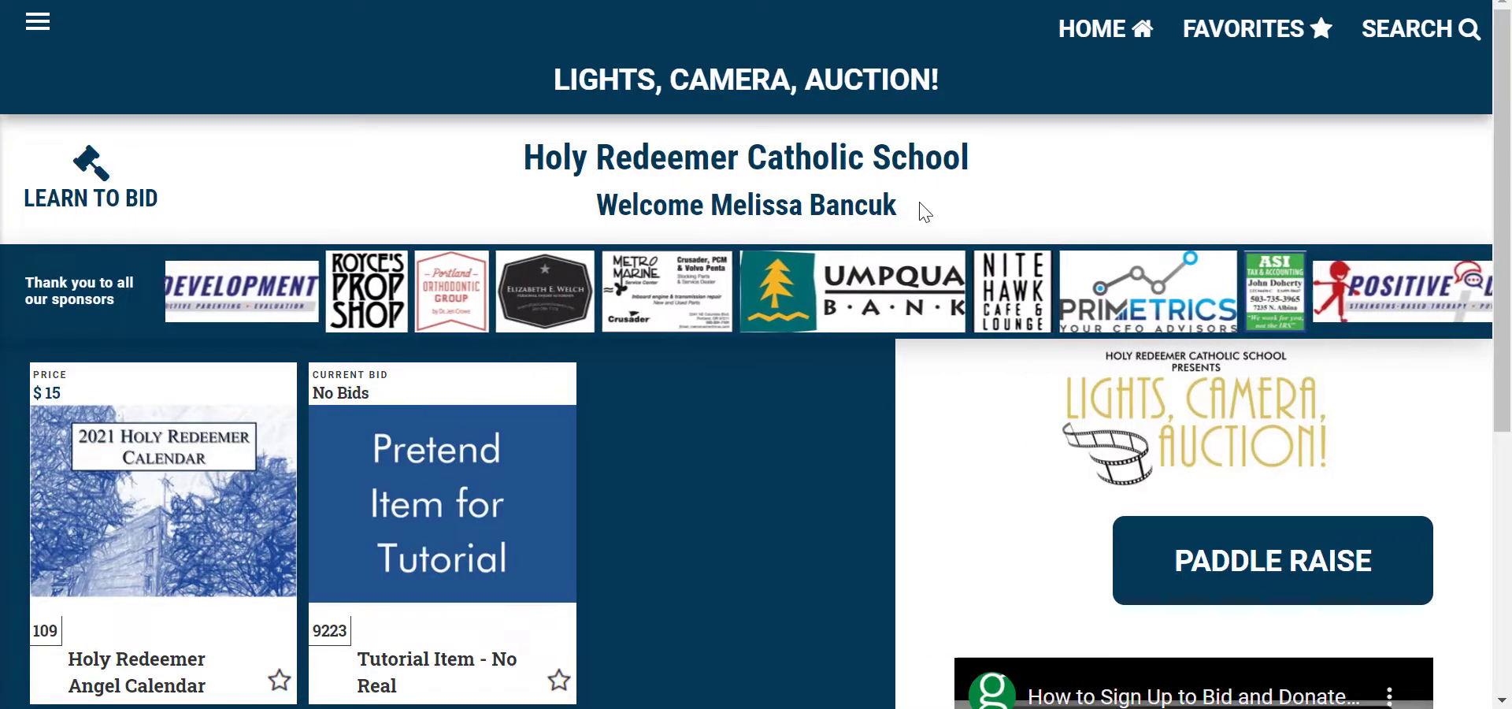
# - View the Get Started account creation and login page from the signed-out auction window and return to the signed-in window
pyautogui.moveTo(611, 708)
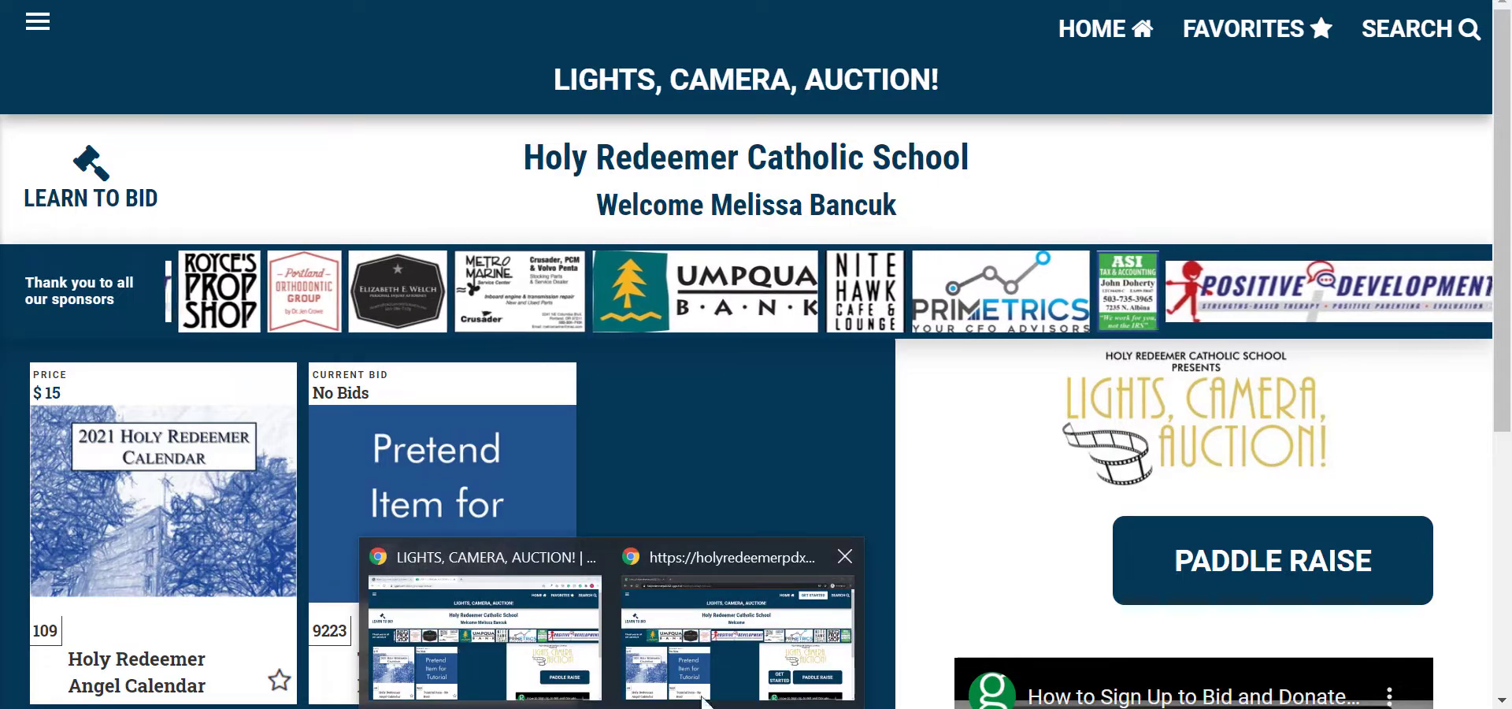
pyautogui.click(720, 673)
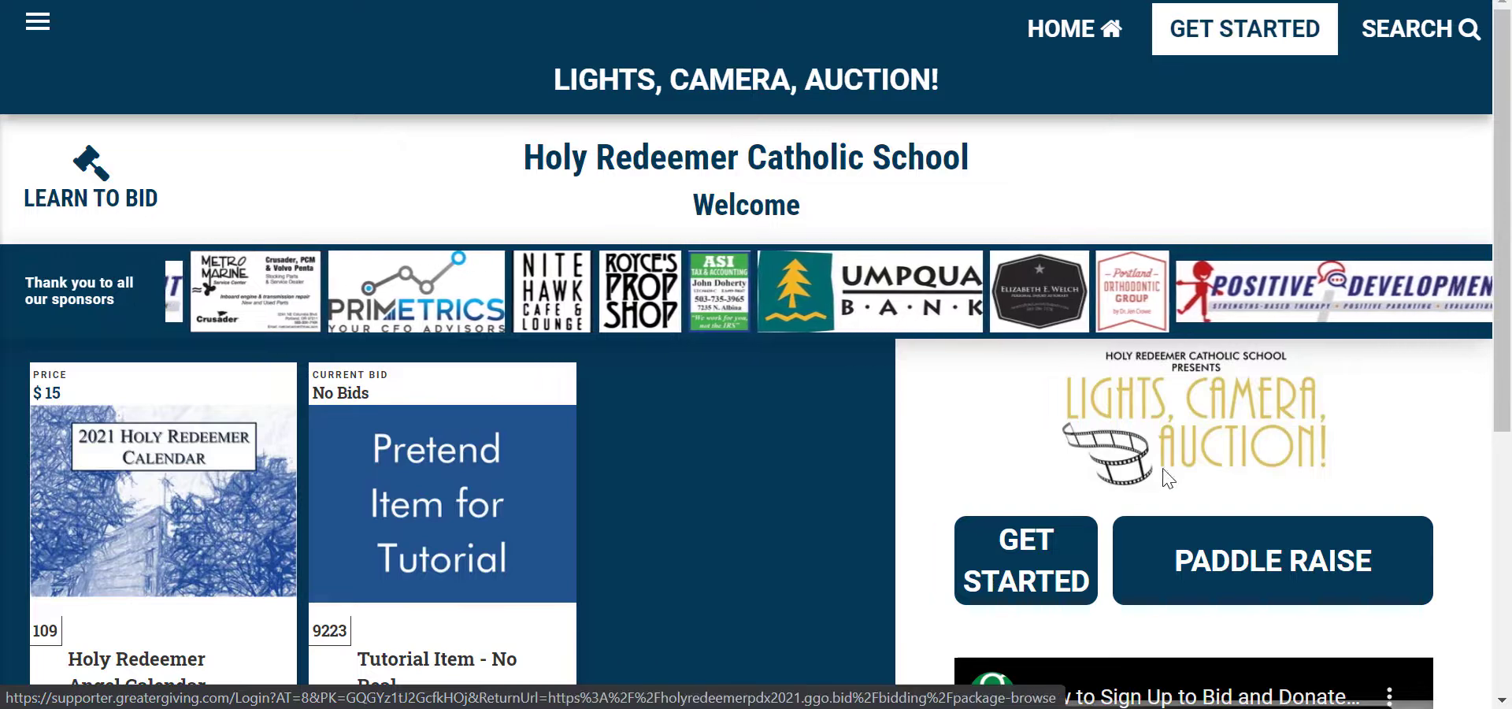
pyautogui.click(1041, 546)
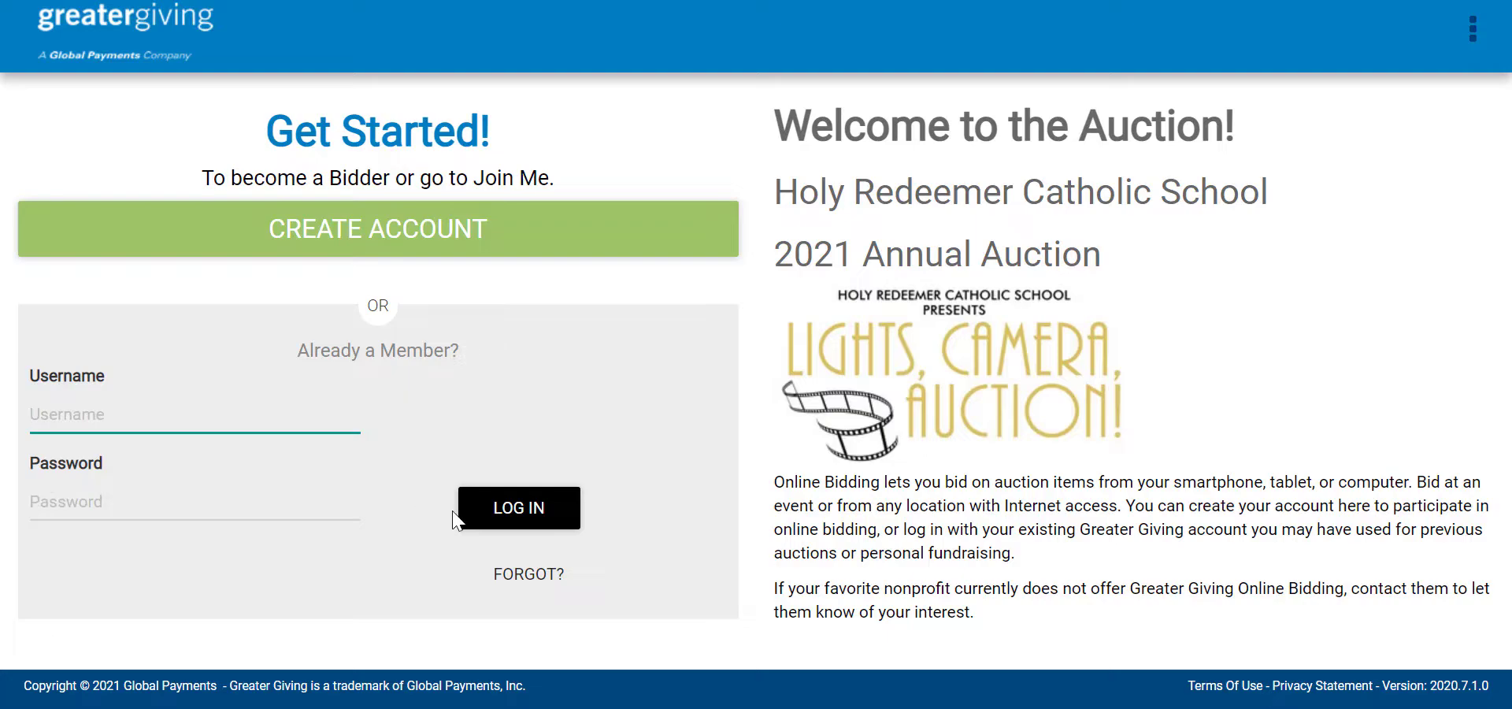
pyautogui.click(483, 623)
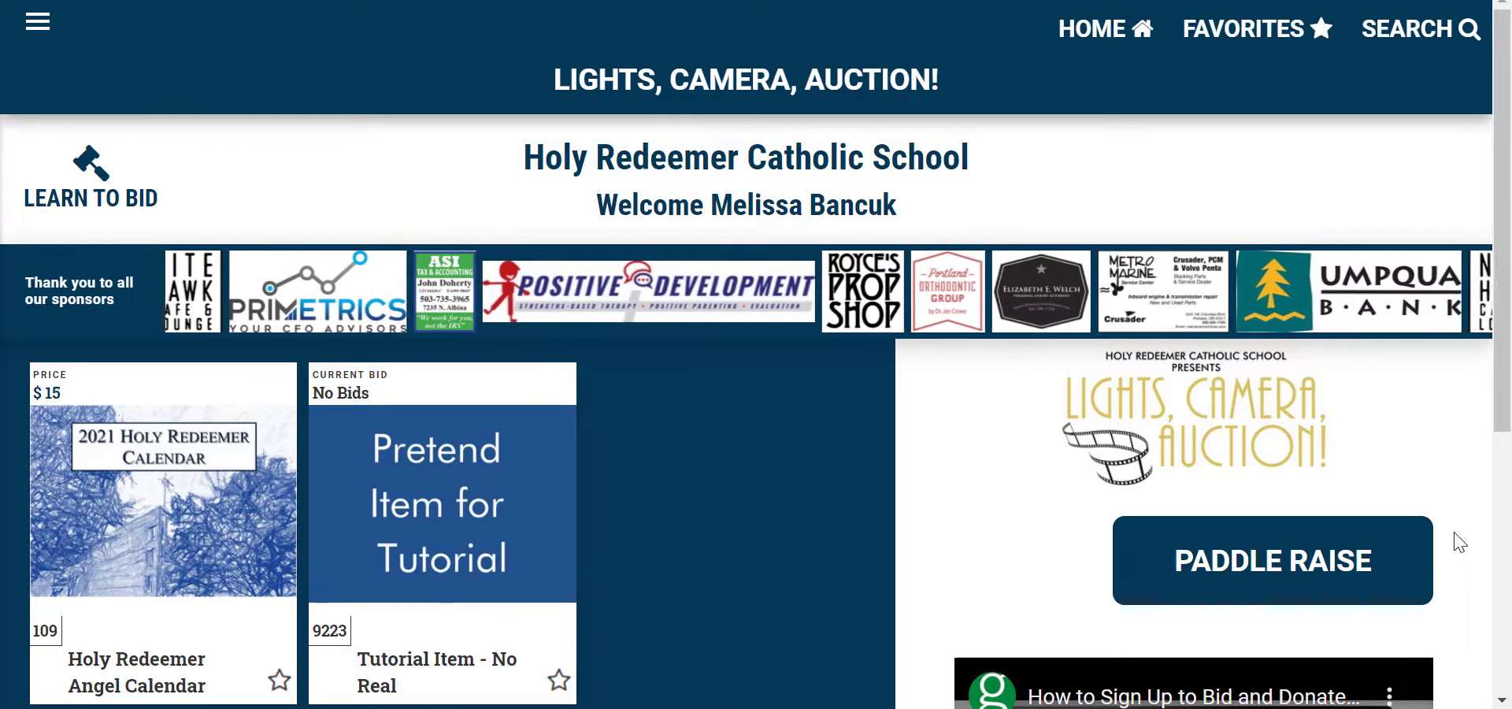
# - View the donation amounts on the Online Paddle Raise page and return to the auction listings
pyautogui.click(1241, 589)
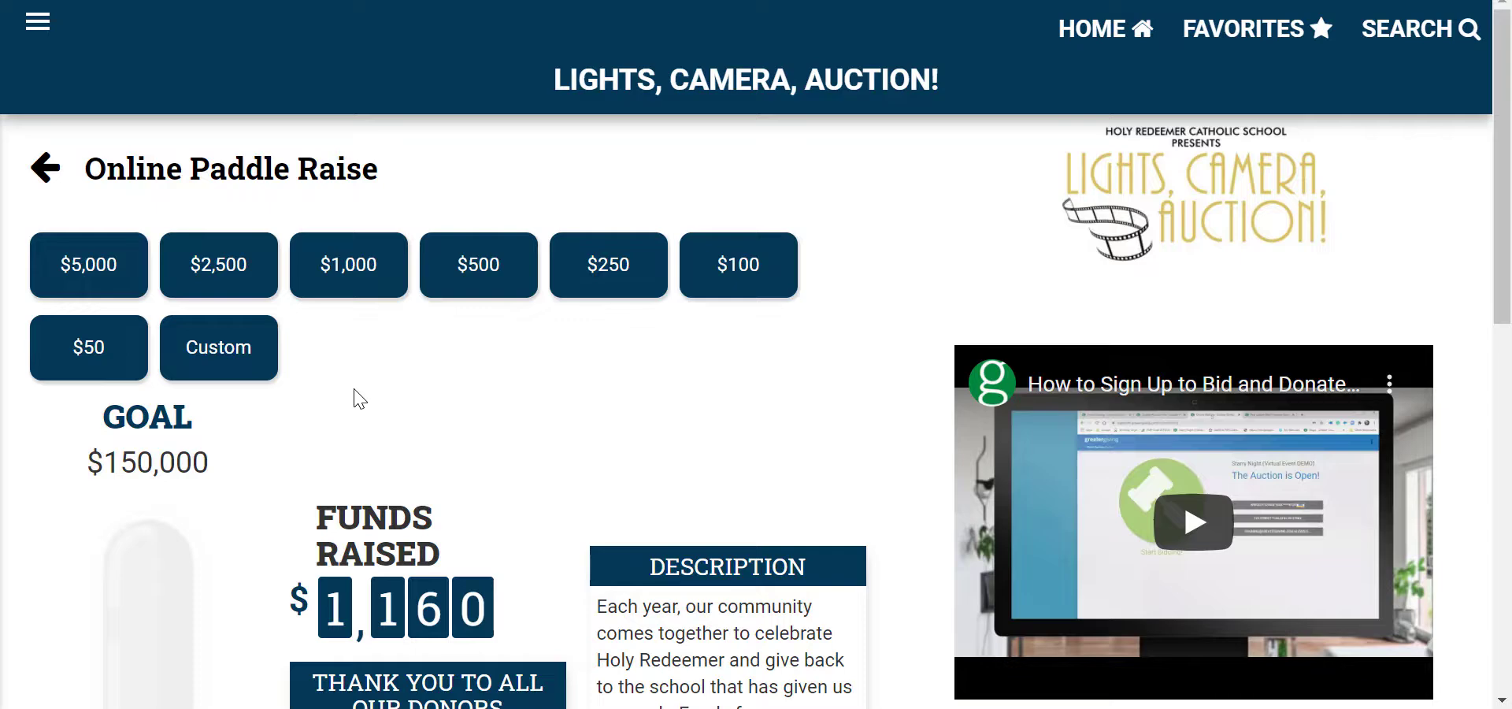
pyautogui.click(49, 174)
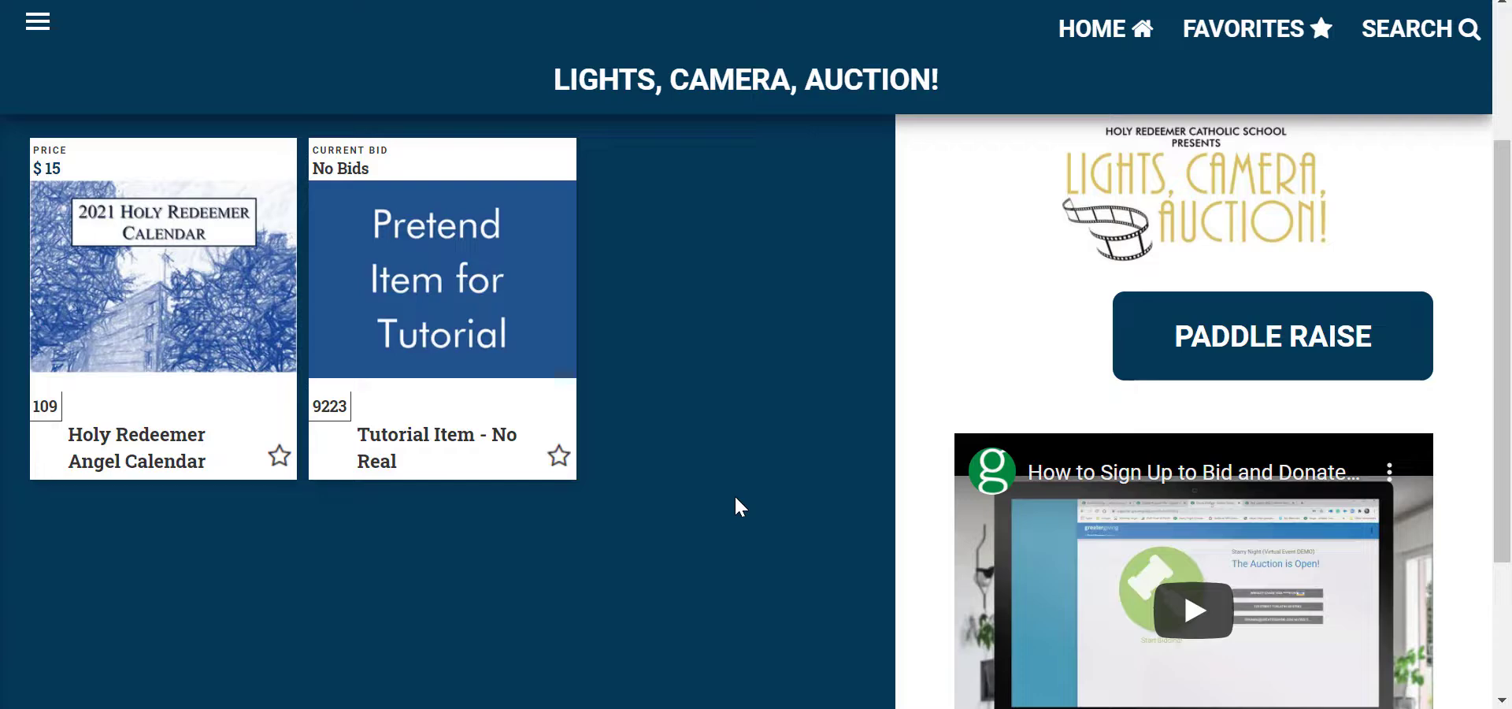
# - Open the Holy Redeemer Angel Calendar item and look through its photos
pyautogui.scroll(-1, 736, 693)
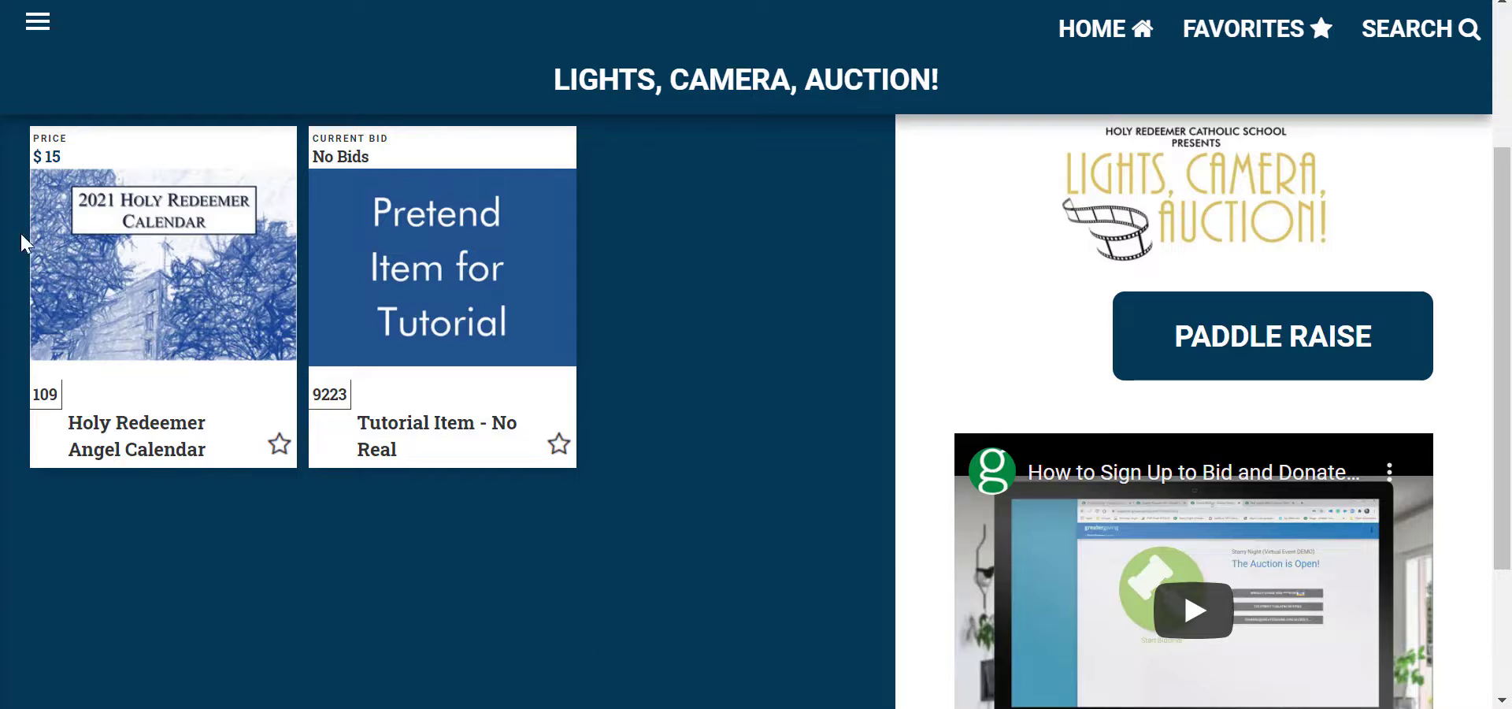
pyautogui.click(63, 263)
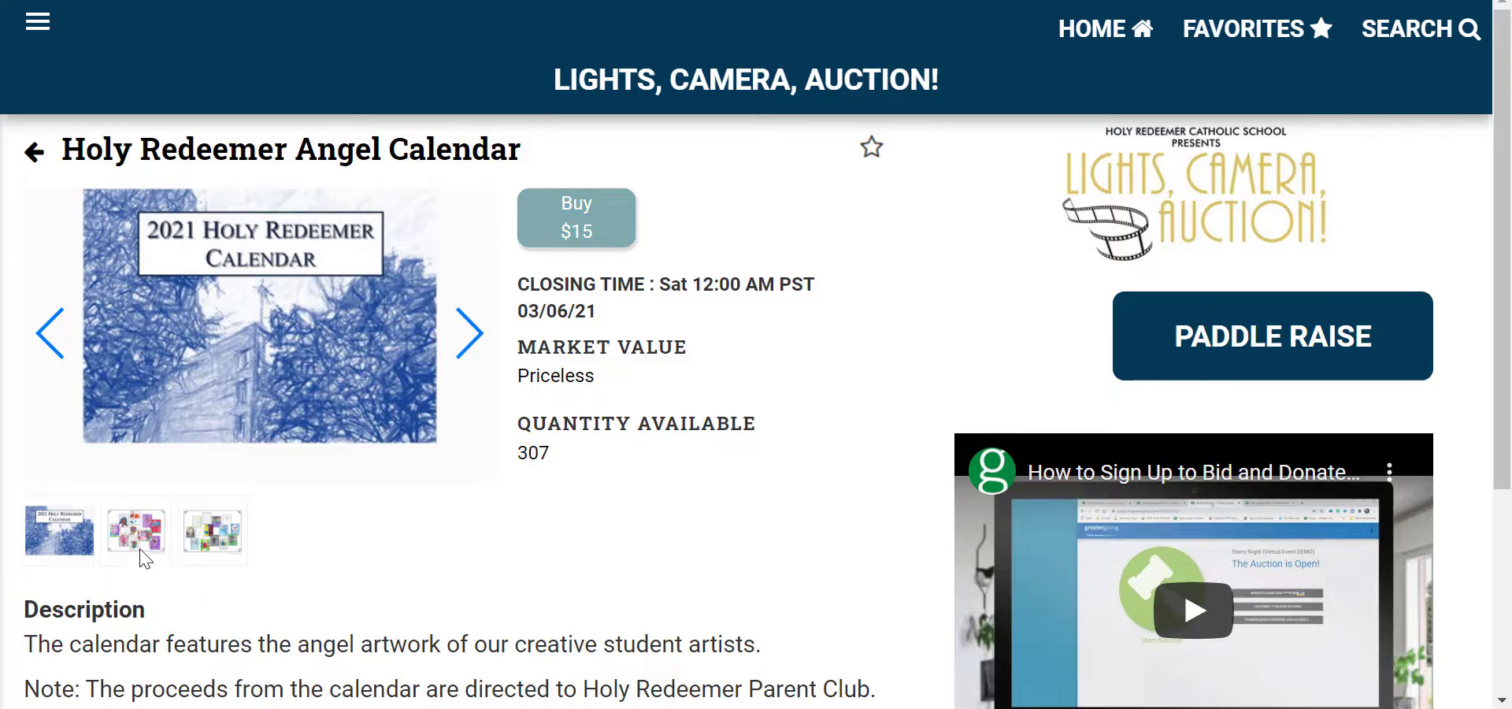
pyautogui.click(477, 343)
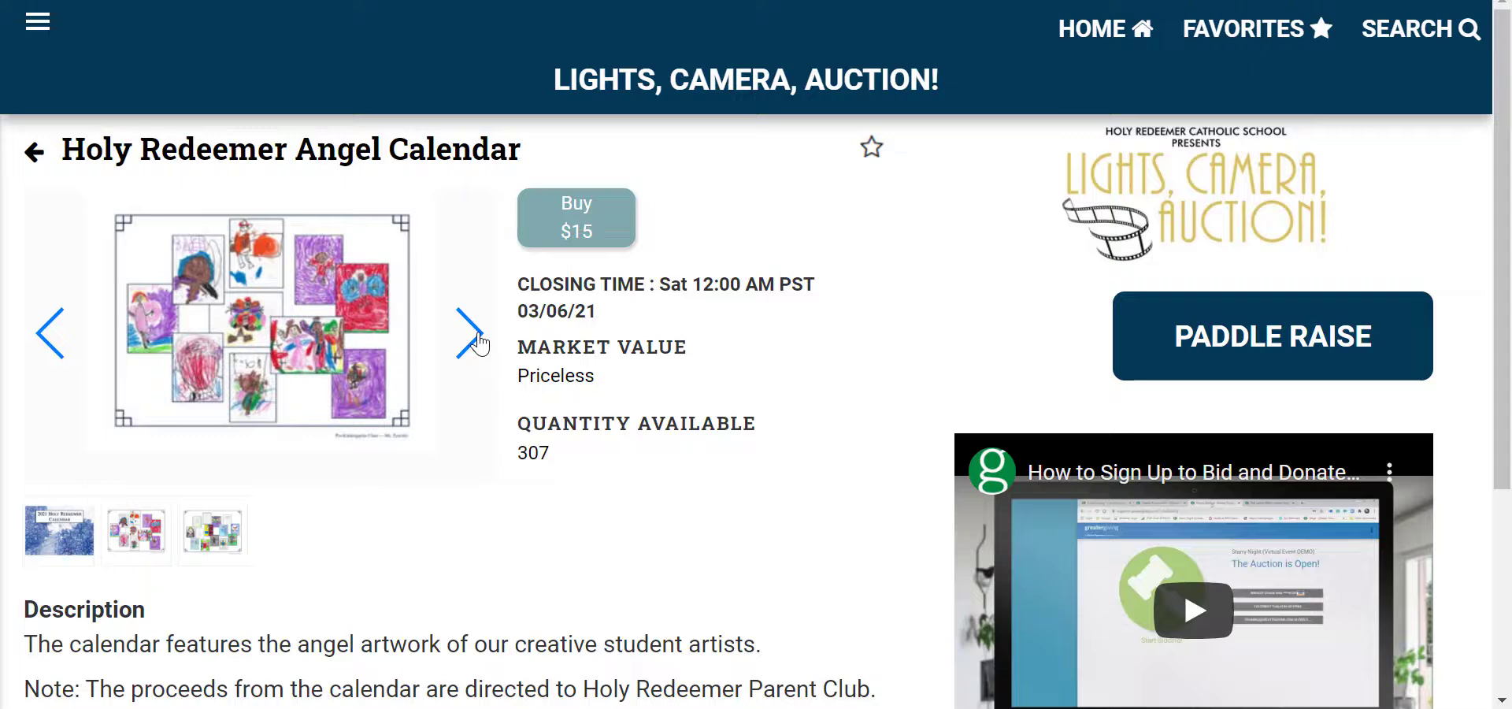
pyautogui.click(477, 343)
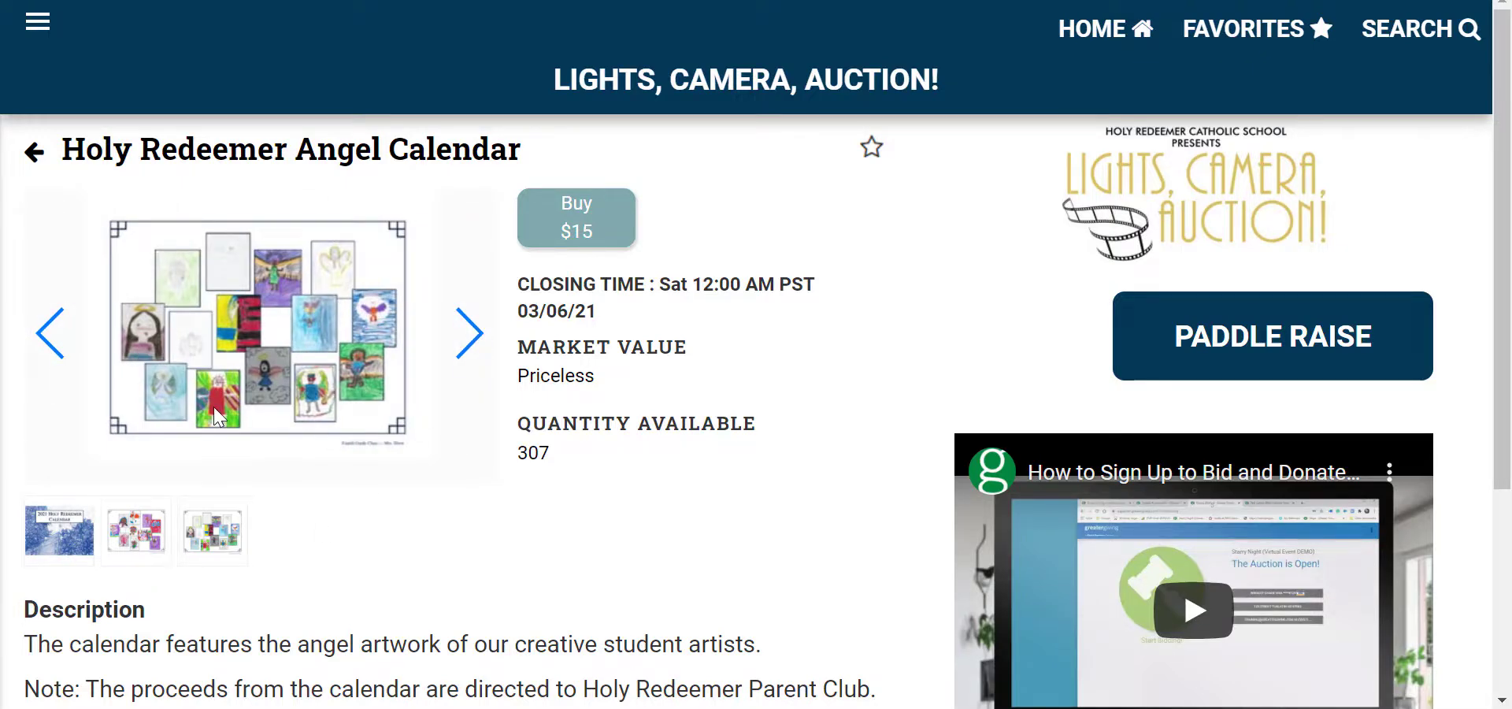
# - Leave the calendar item, open the Tutorial Item - No Real and look through its photos
pyautogui.click(35, 151)
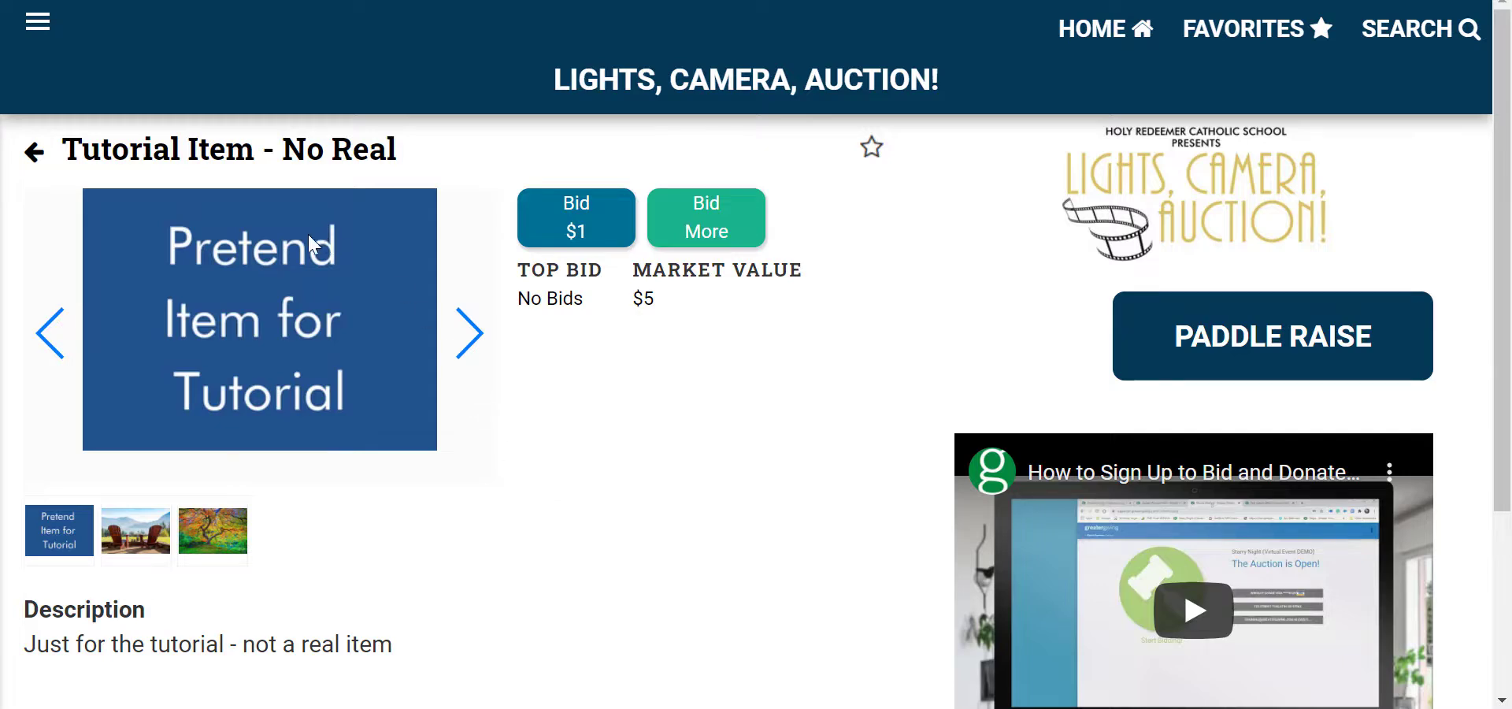
pyautogui.click(470, 332)
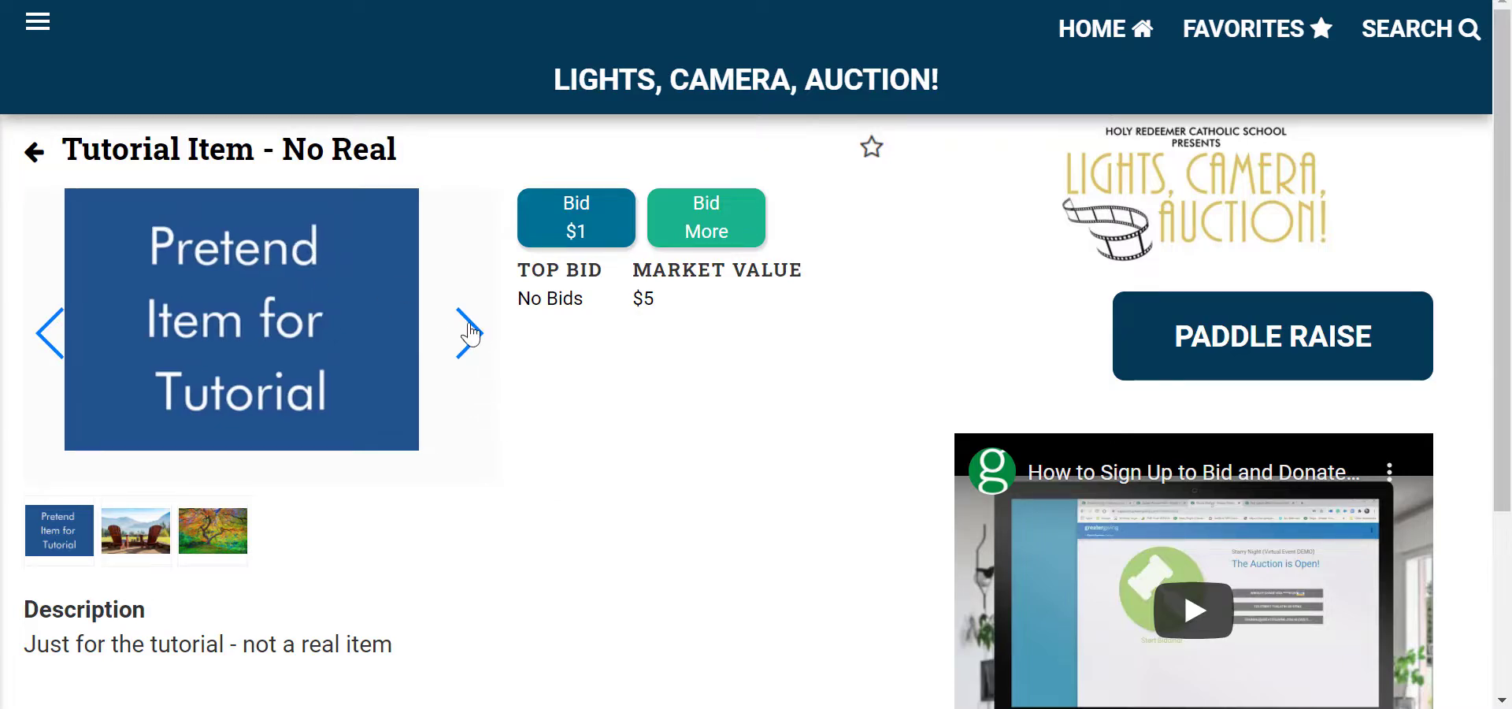
pyautogui.click(470, 331)
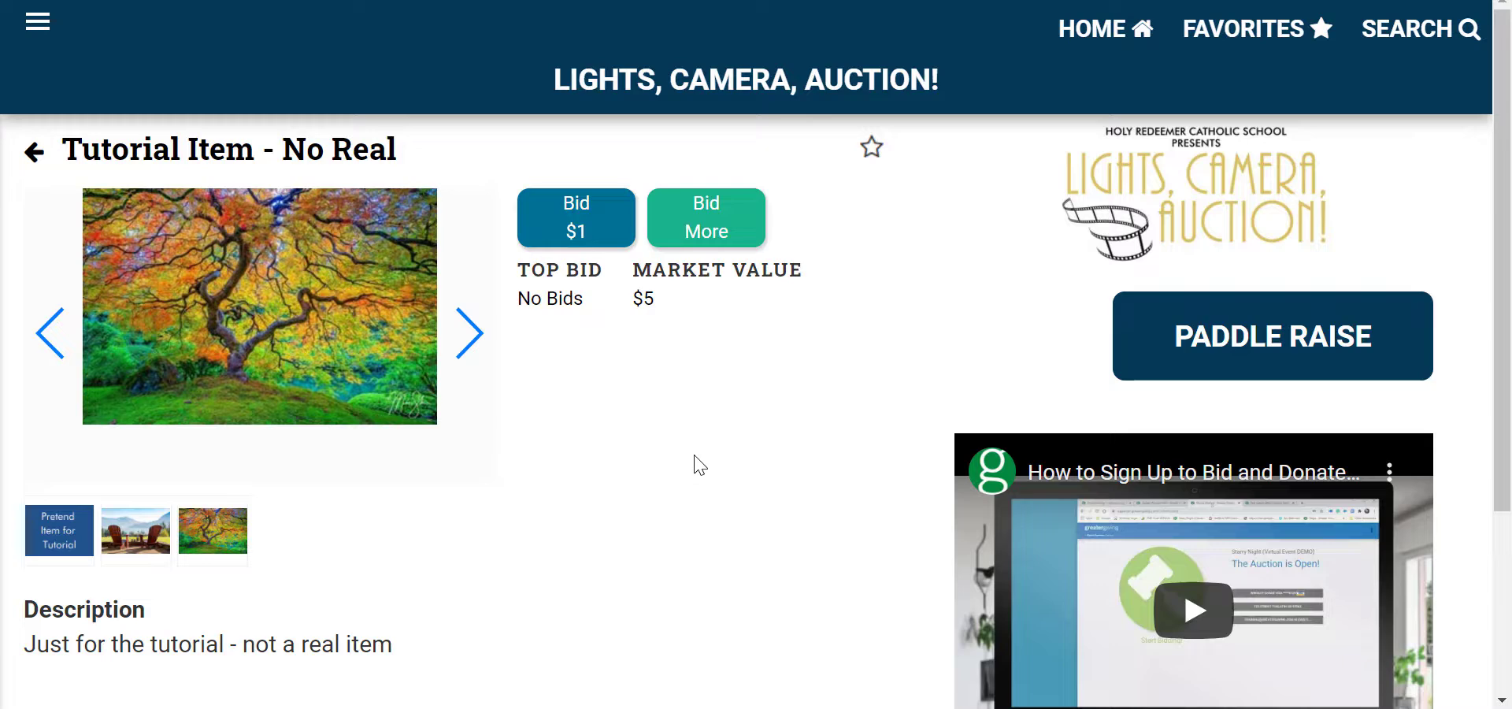
# - Try setting a max bid of $5 on the tutorial item, cancelling at the confirmation
pyautogui.click(723, 223)
pyautogui.scroll(1, 725, 226)
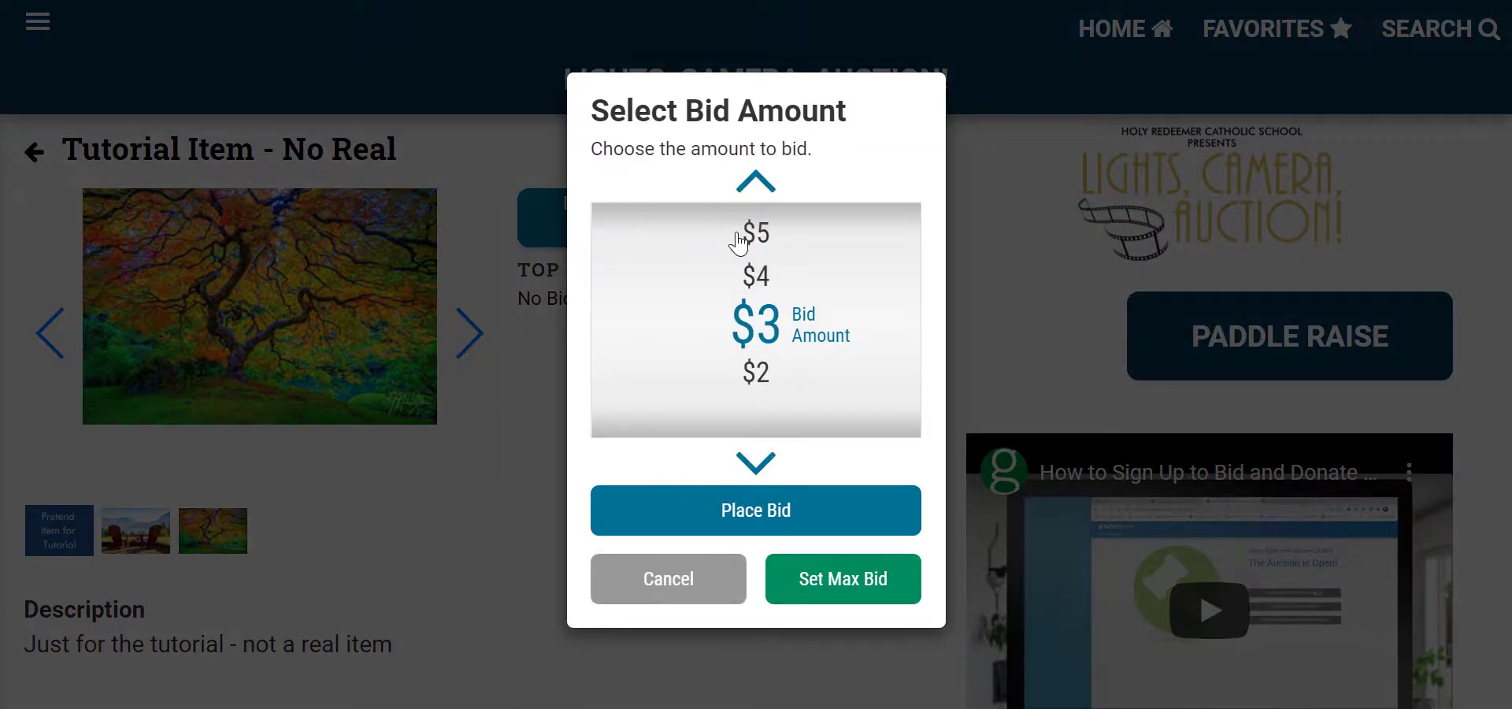
pyautogui.click(752, 278)
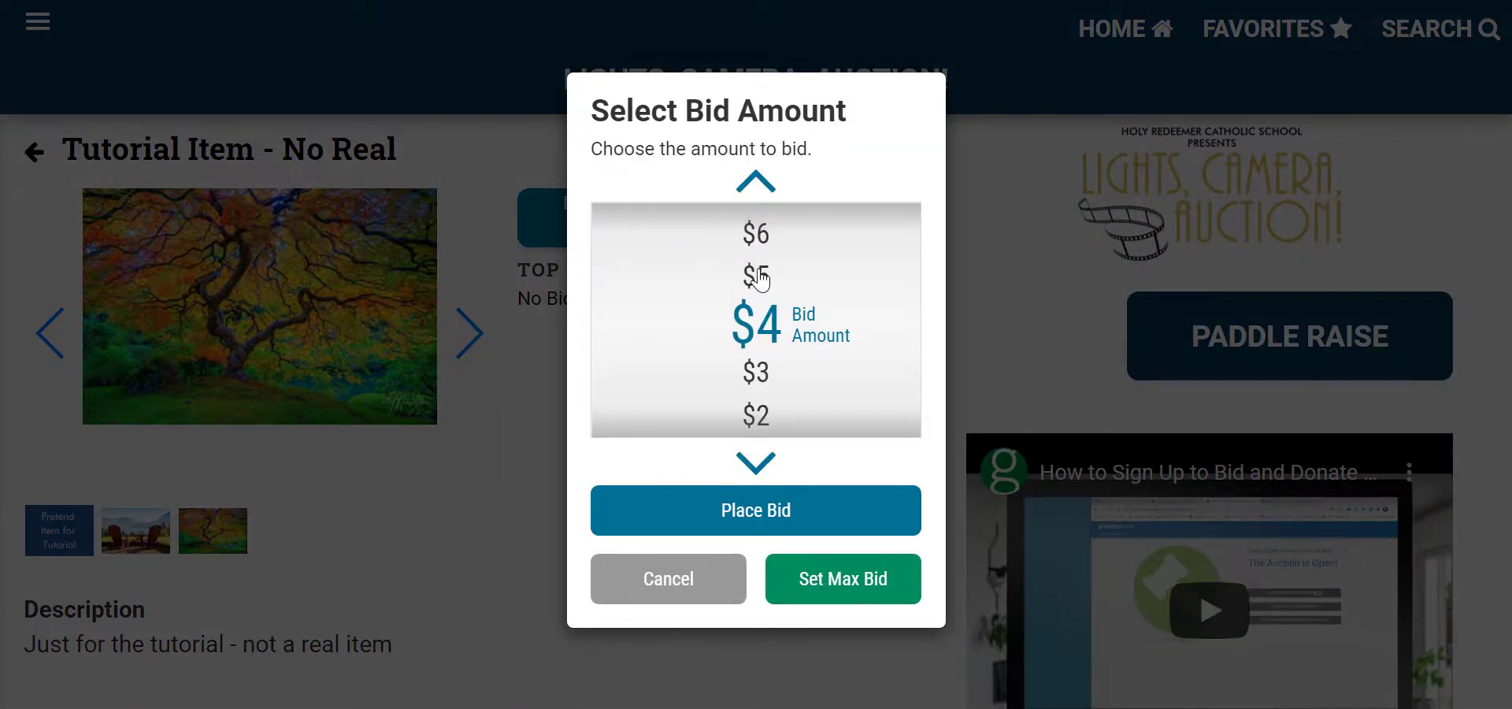
pyautogui.scroll(1, 790, 338)
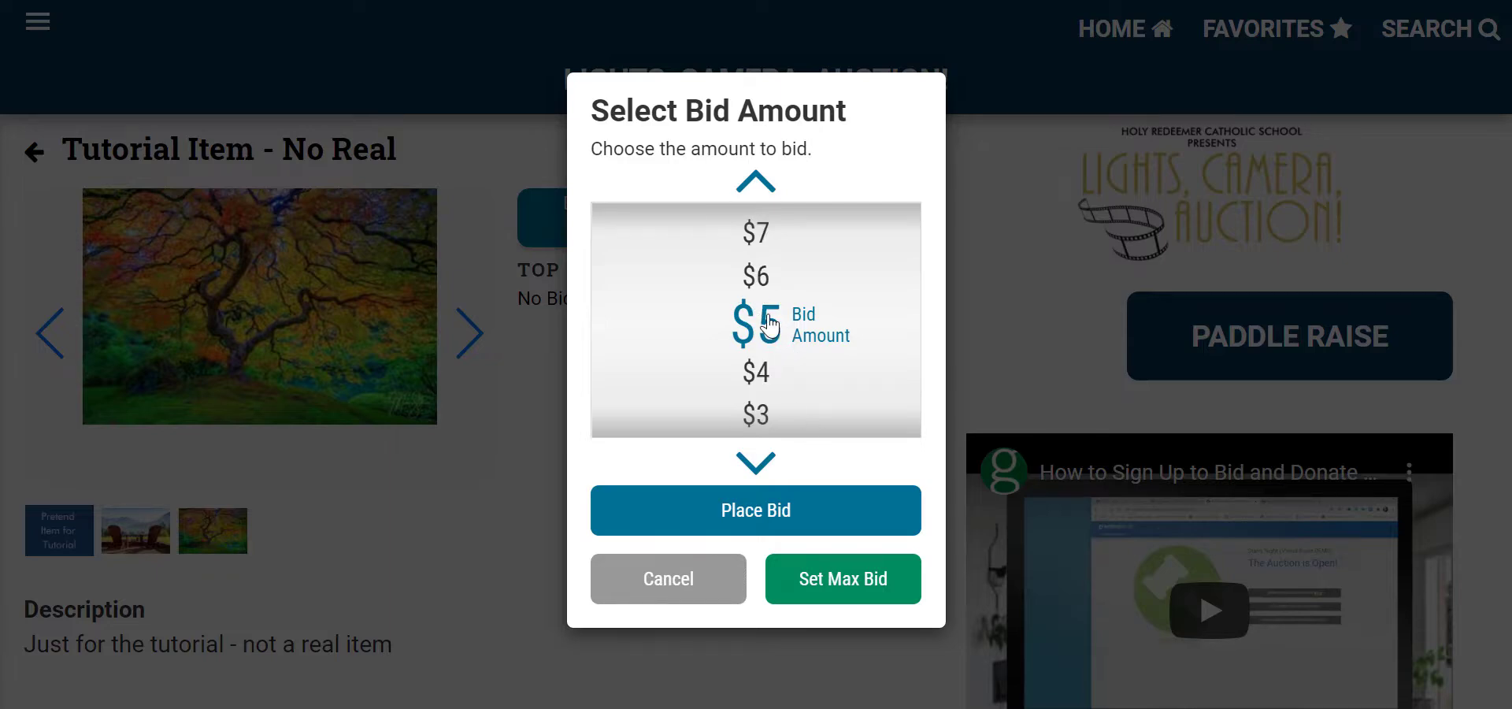
pyautogui.click(843, 583)
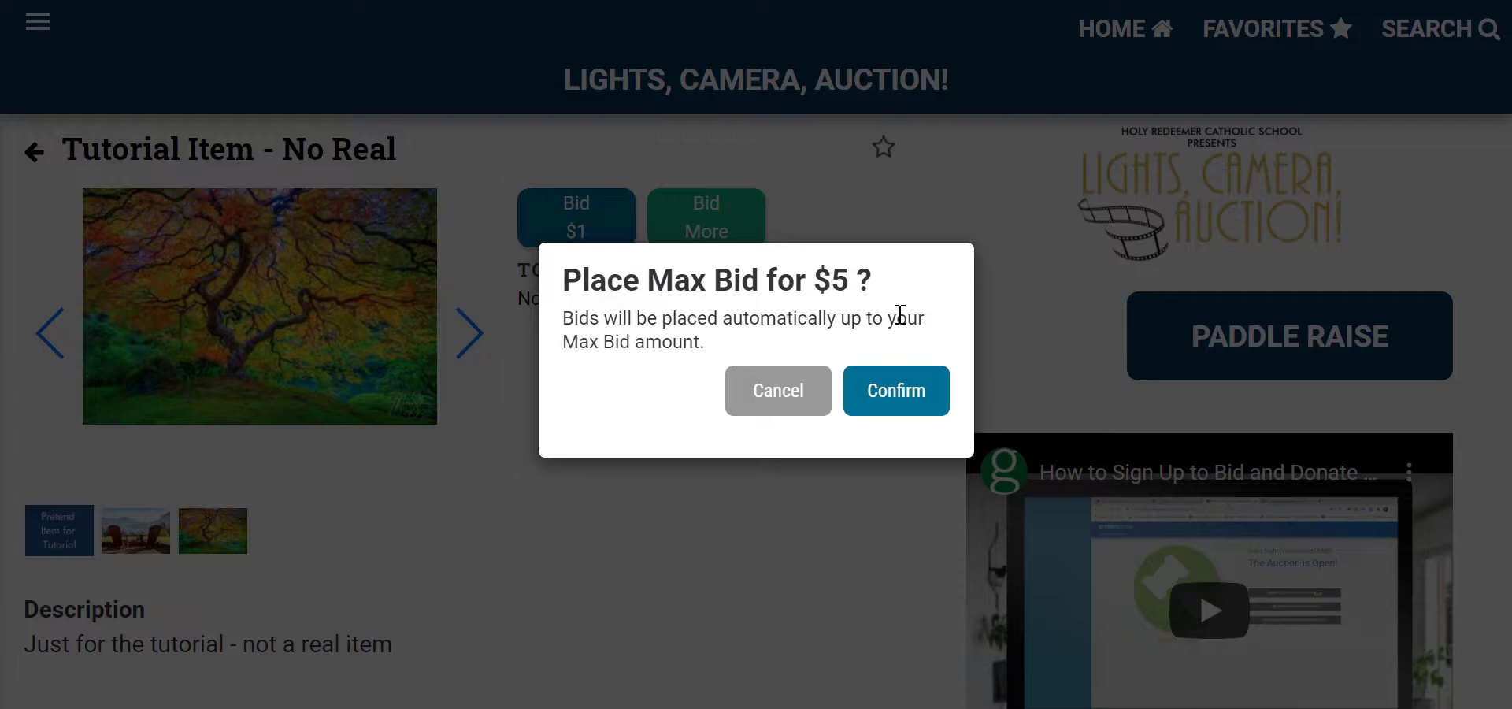
pyautogui.click(759, 411)
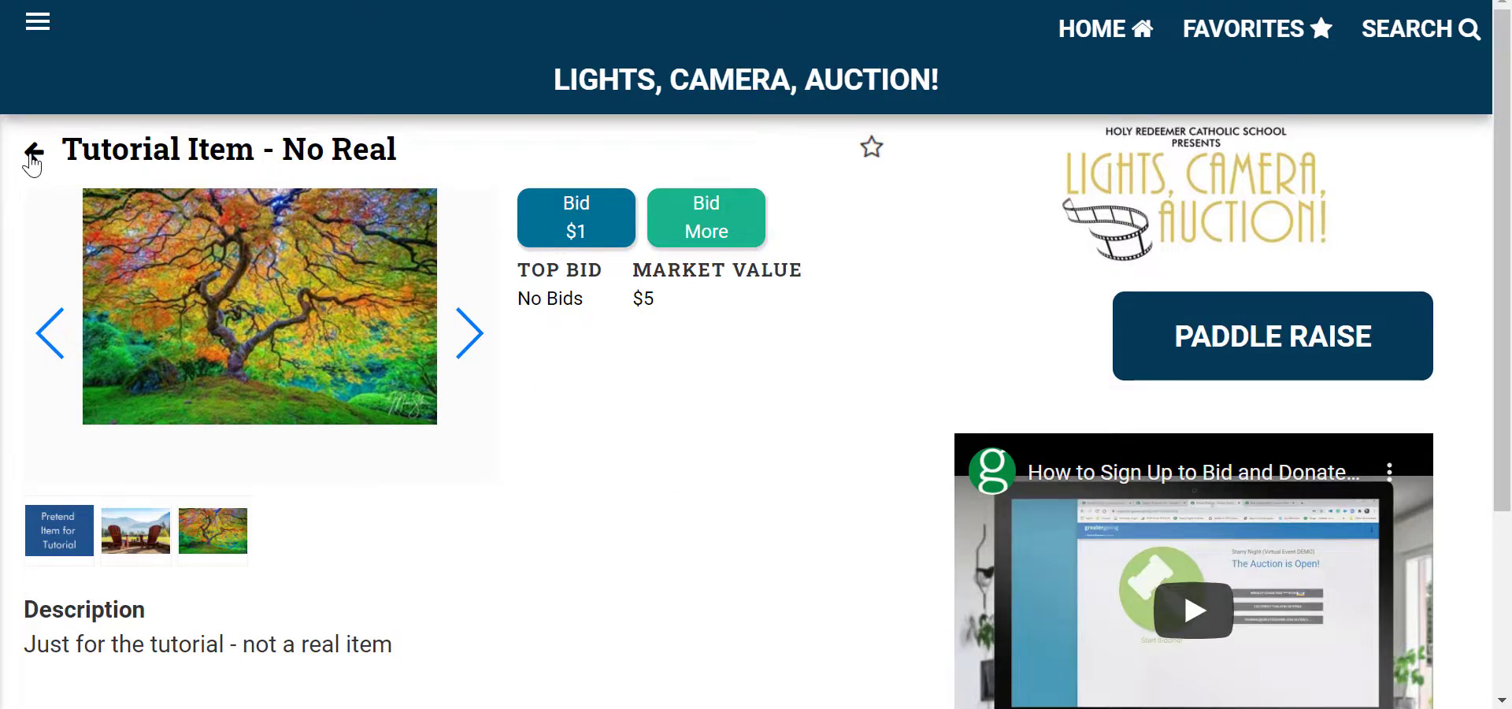
# - Mark the Tutorial Item - No Real as a favorite on the home page and show the Favorites list
pyautogui.click(1120, 33)
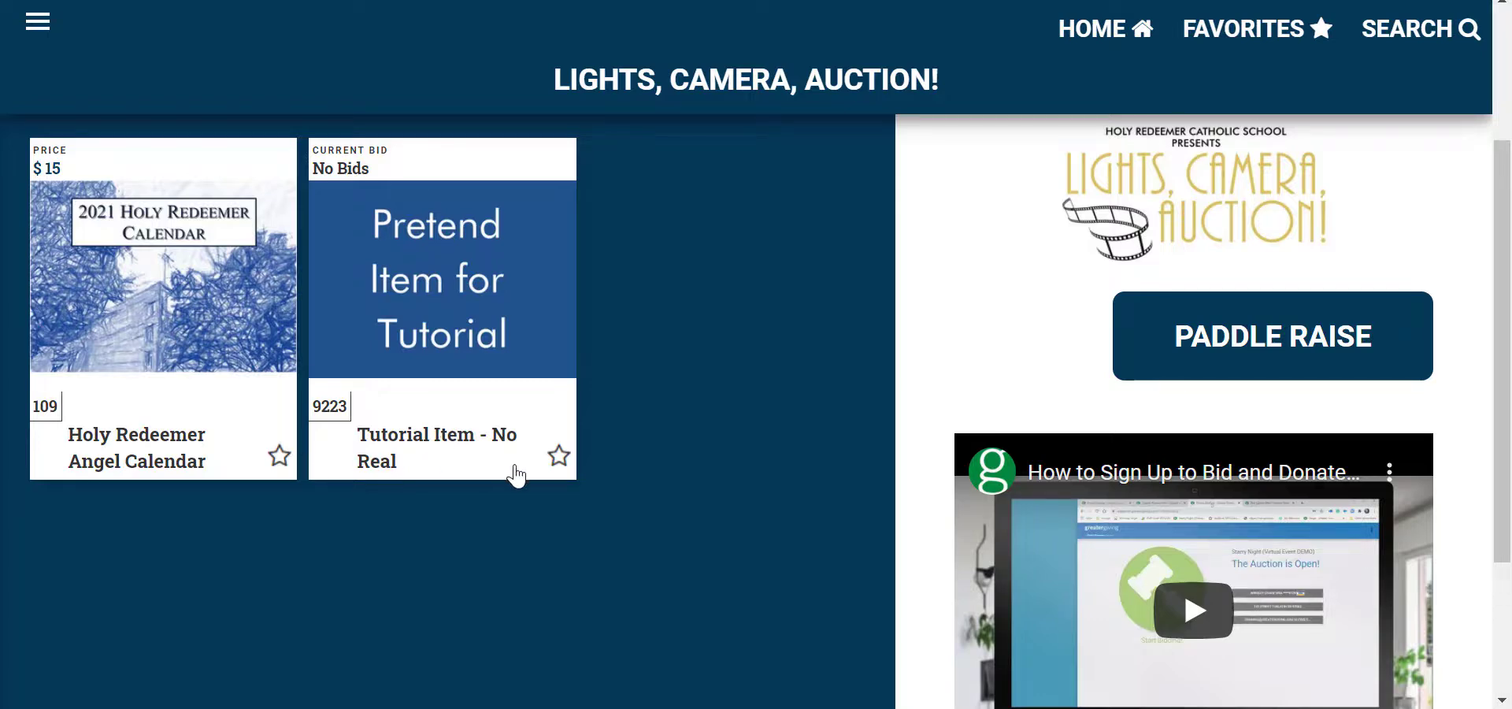
pyautogui.click(558, 458)
pyautogui.click(1262, 45)
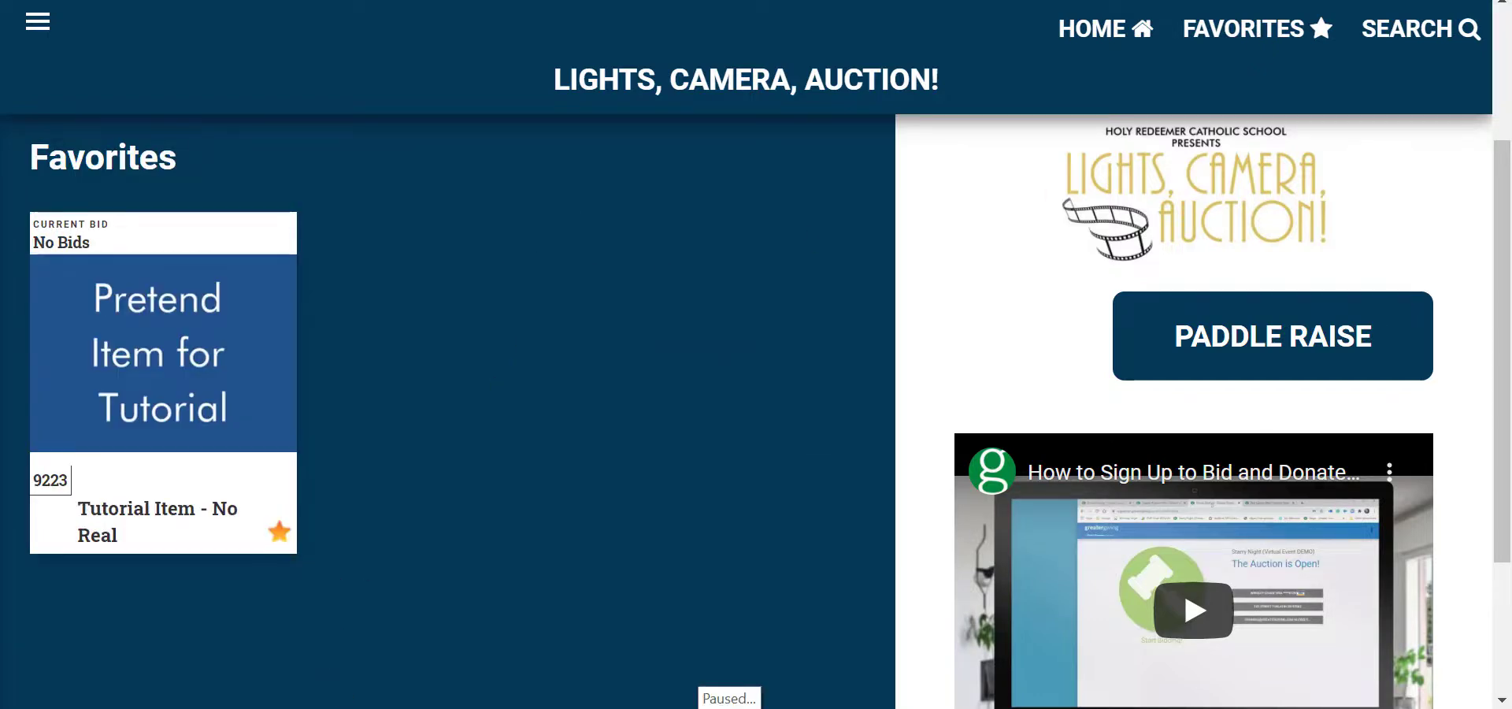
# - Review the bid-on packages under the All, Winning and Outbid views
pyautogui.click(29, 28)
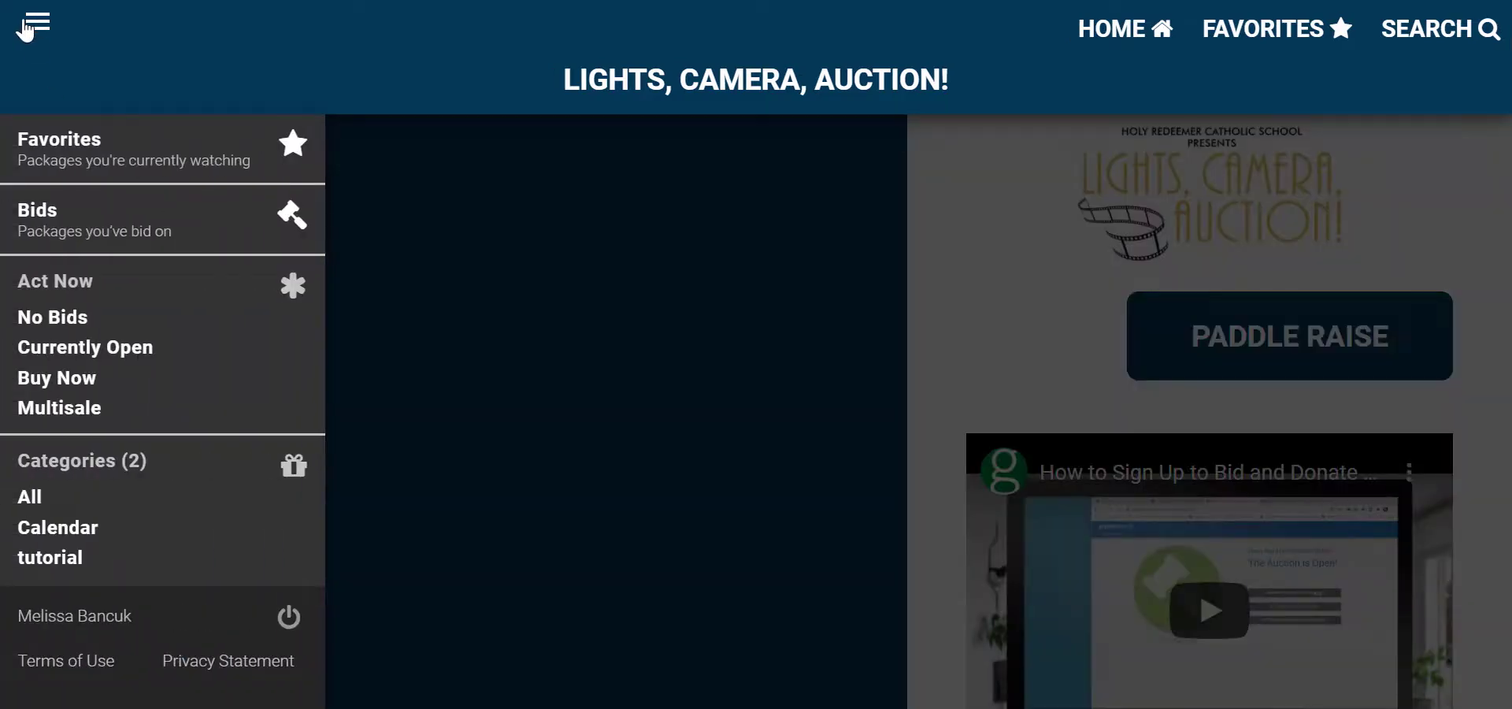
pyautogui.click(100, 235)
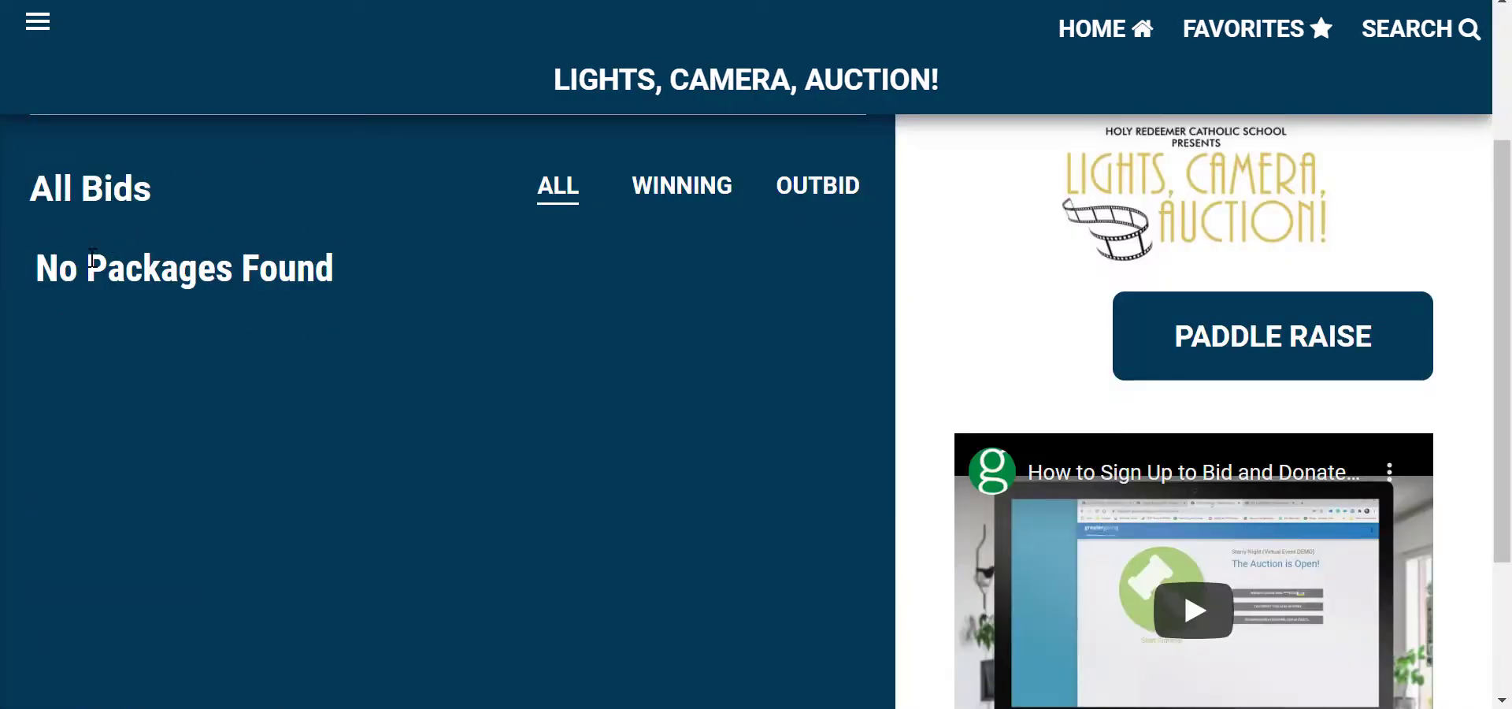
pyautogui.click(685, 196)
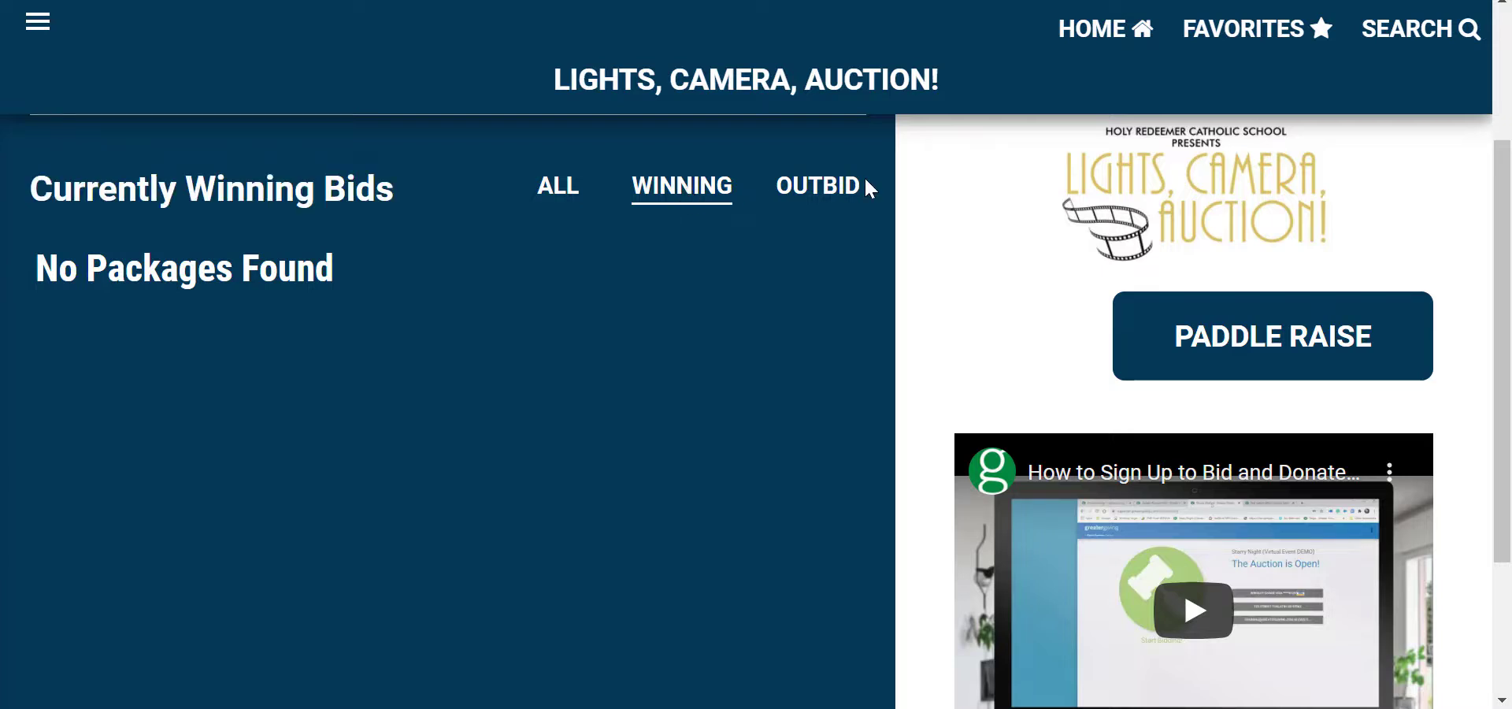
pyautogui.click(819, 189)
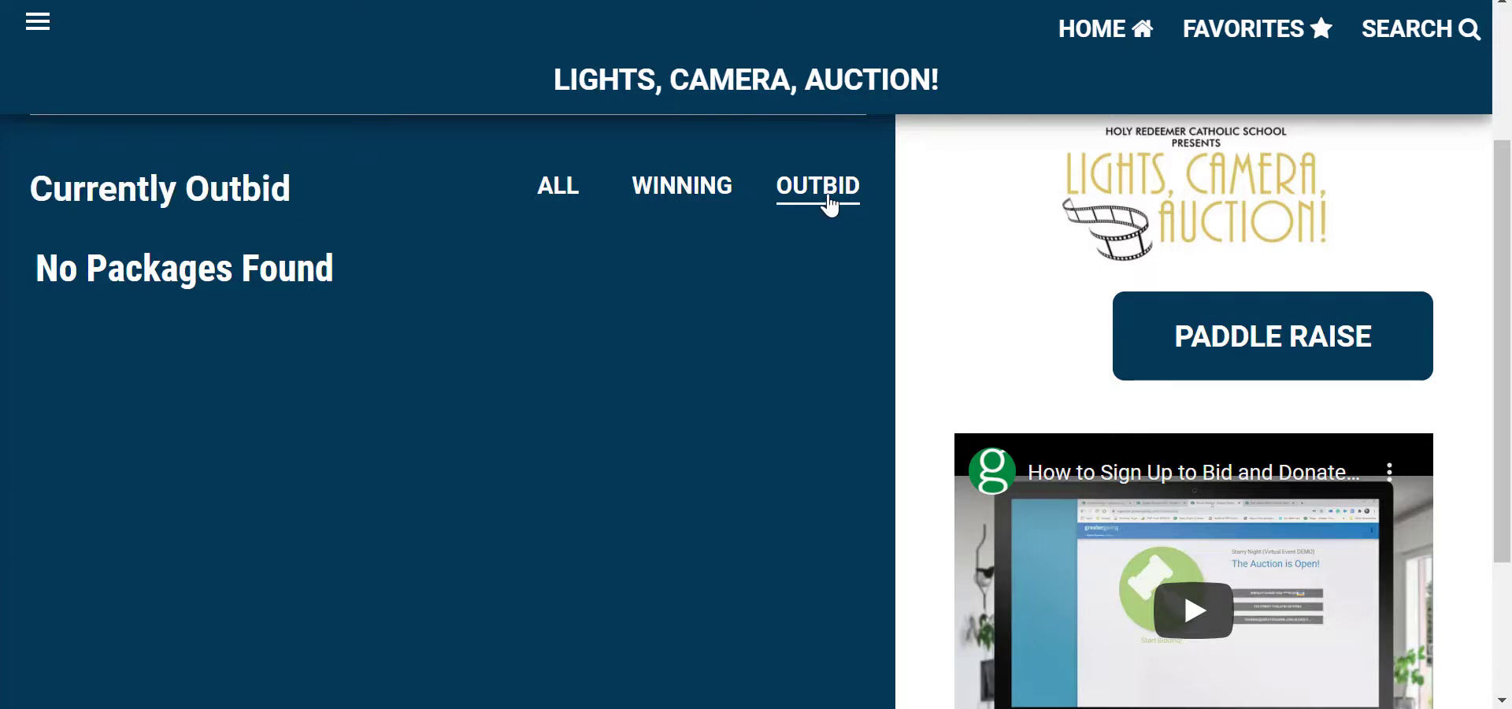
# - Browse the packages filtered by No Bids and by Buy Now, and return to the listing of all packages
pyautogui.click(37, 32)
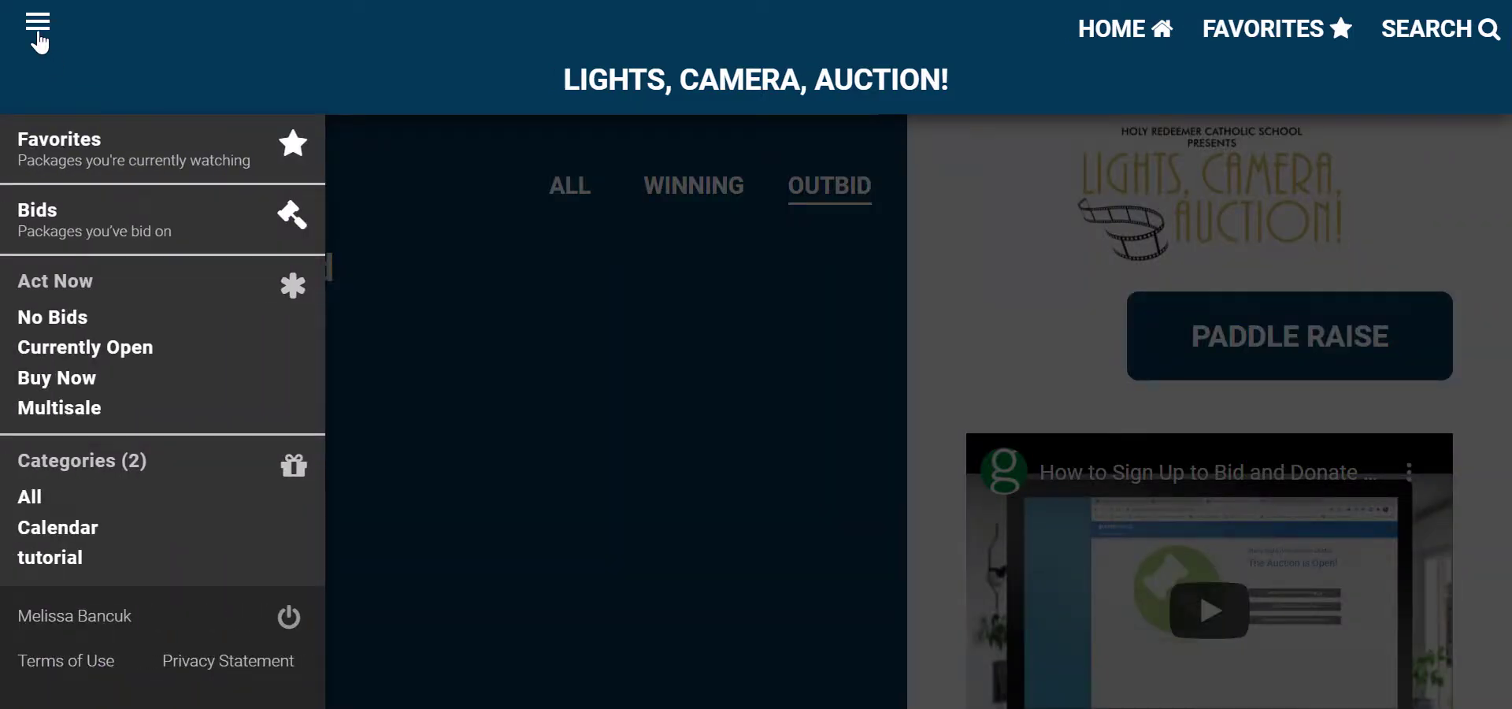
pyautogui.click(57, 319)
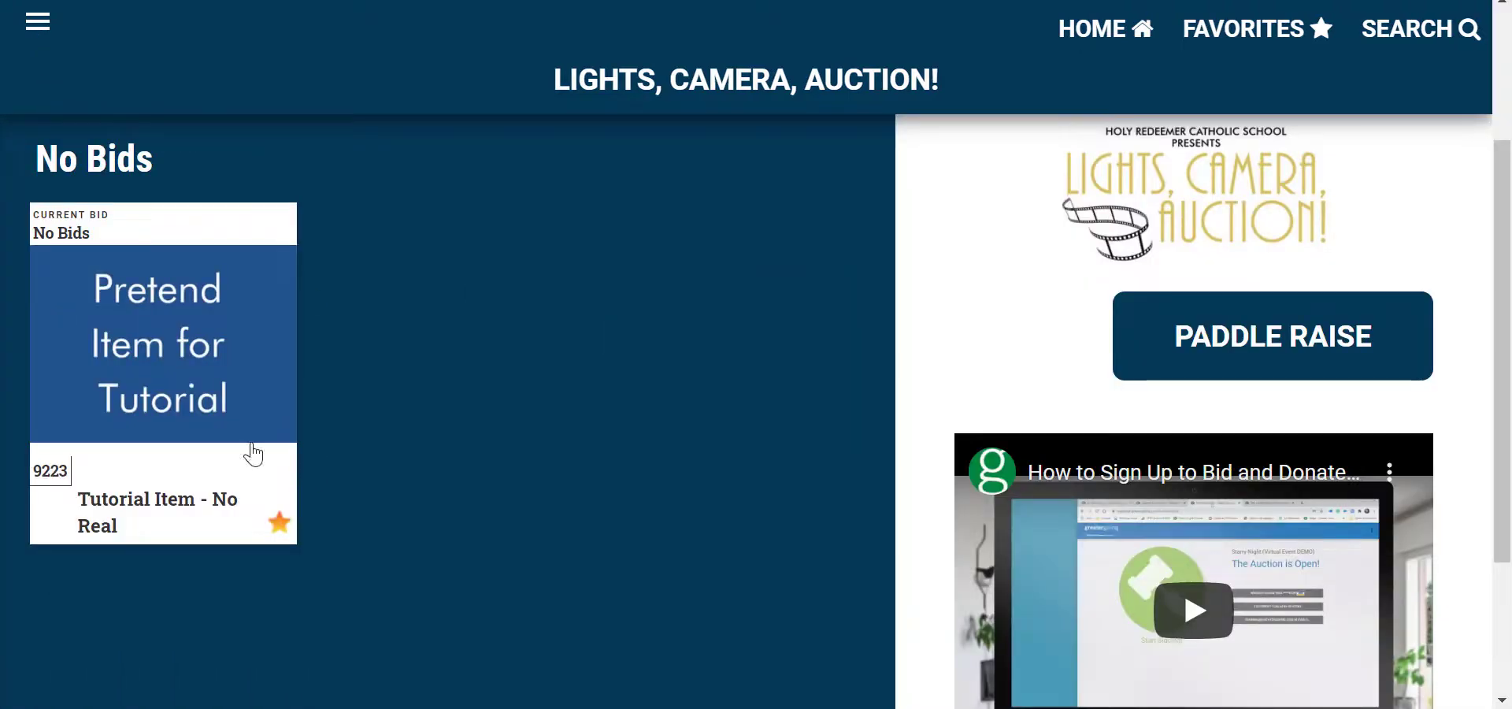
pyautogui.click(44, 30)
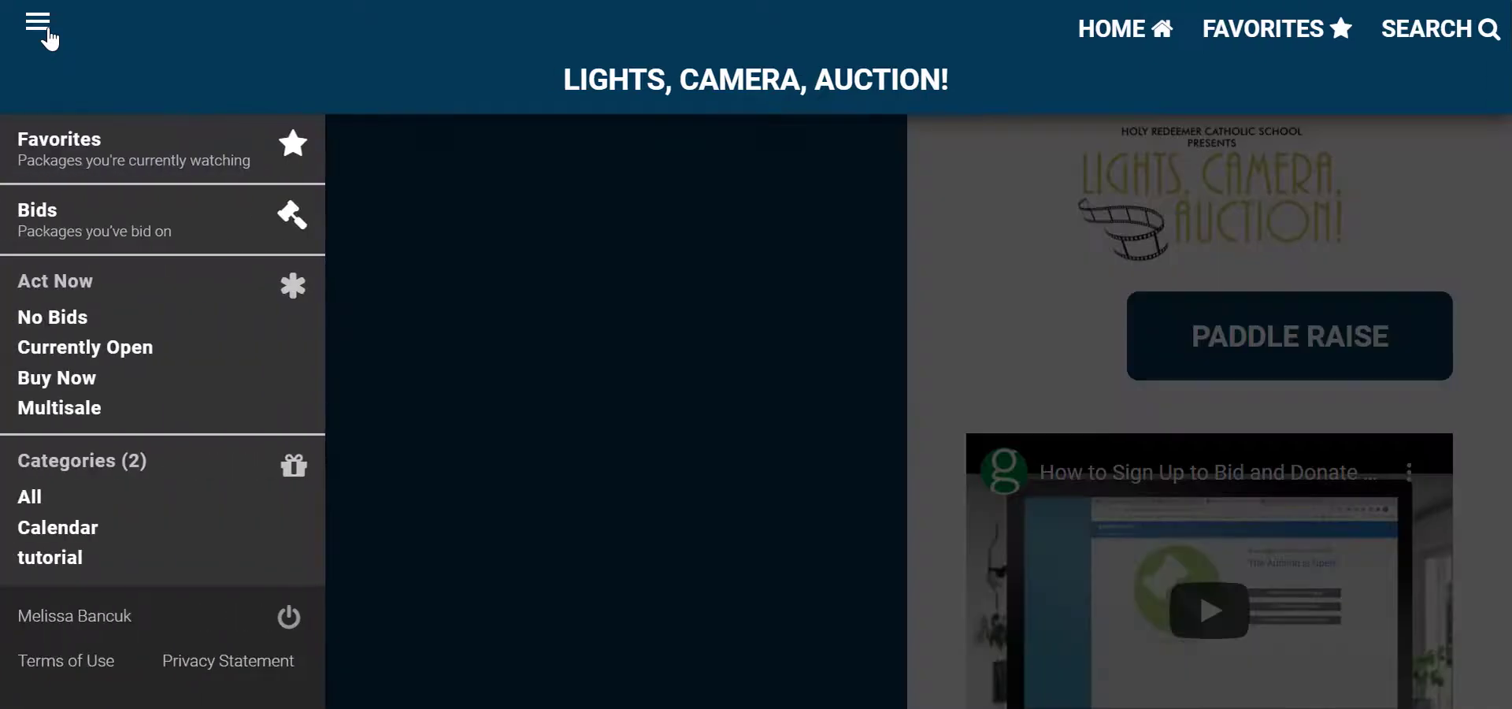
pyautogui.click(54, 383)
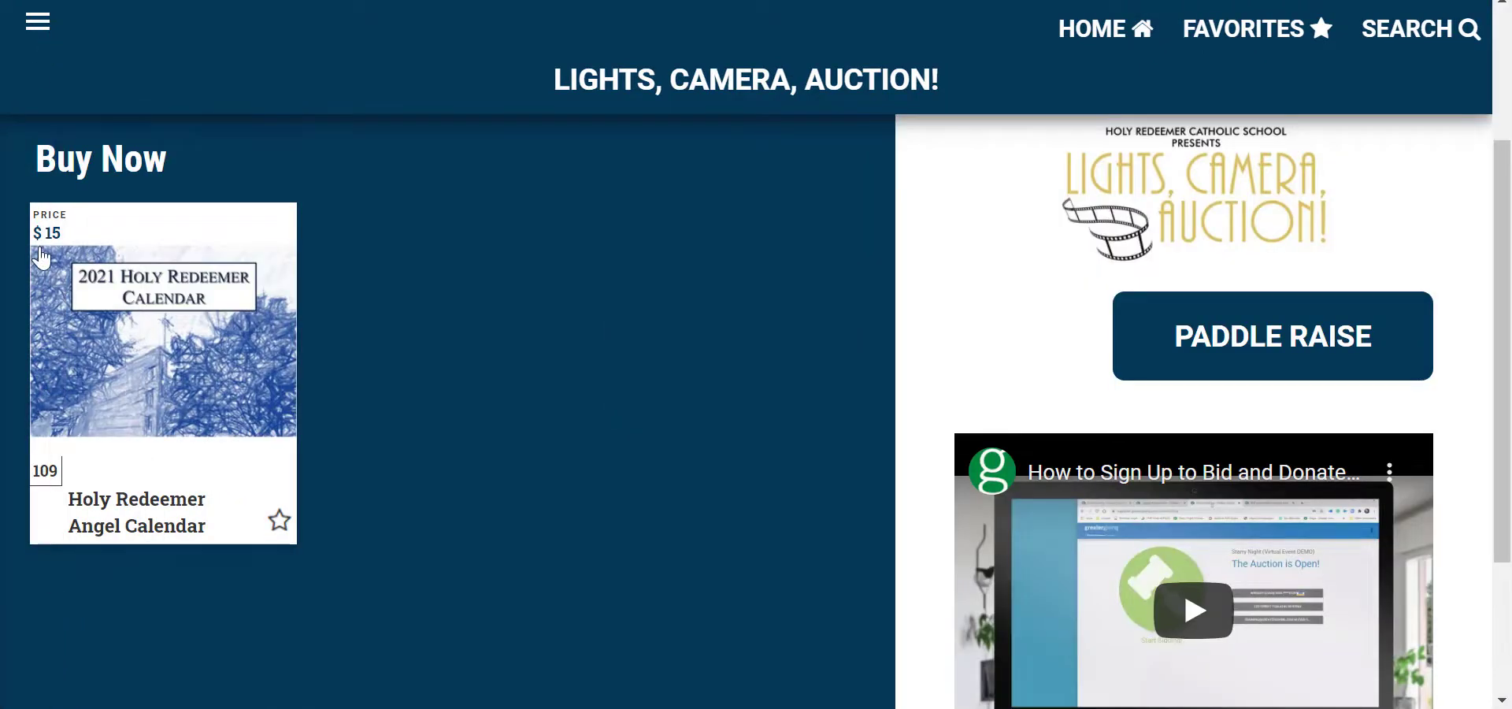
pyautogui.click(33, 26)
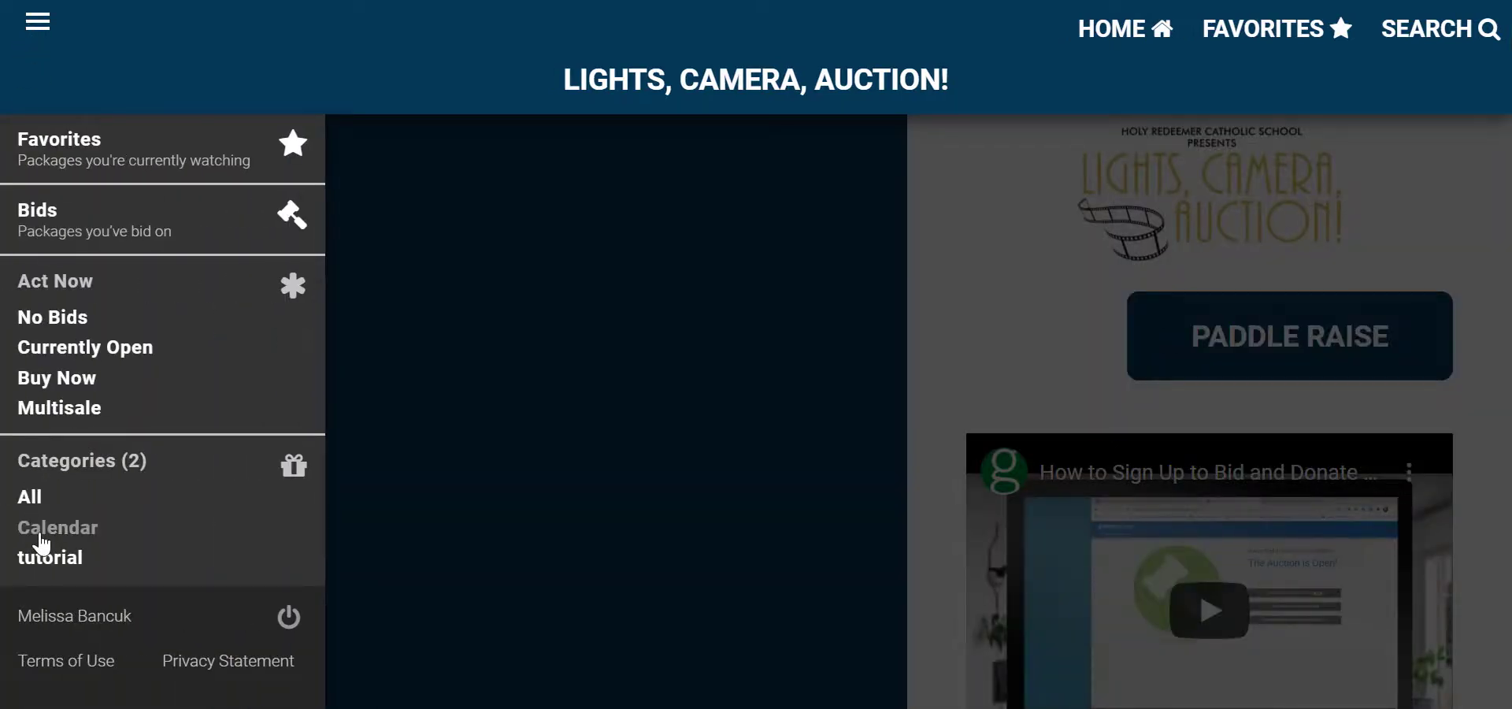
pyautogui.click(33, 461)
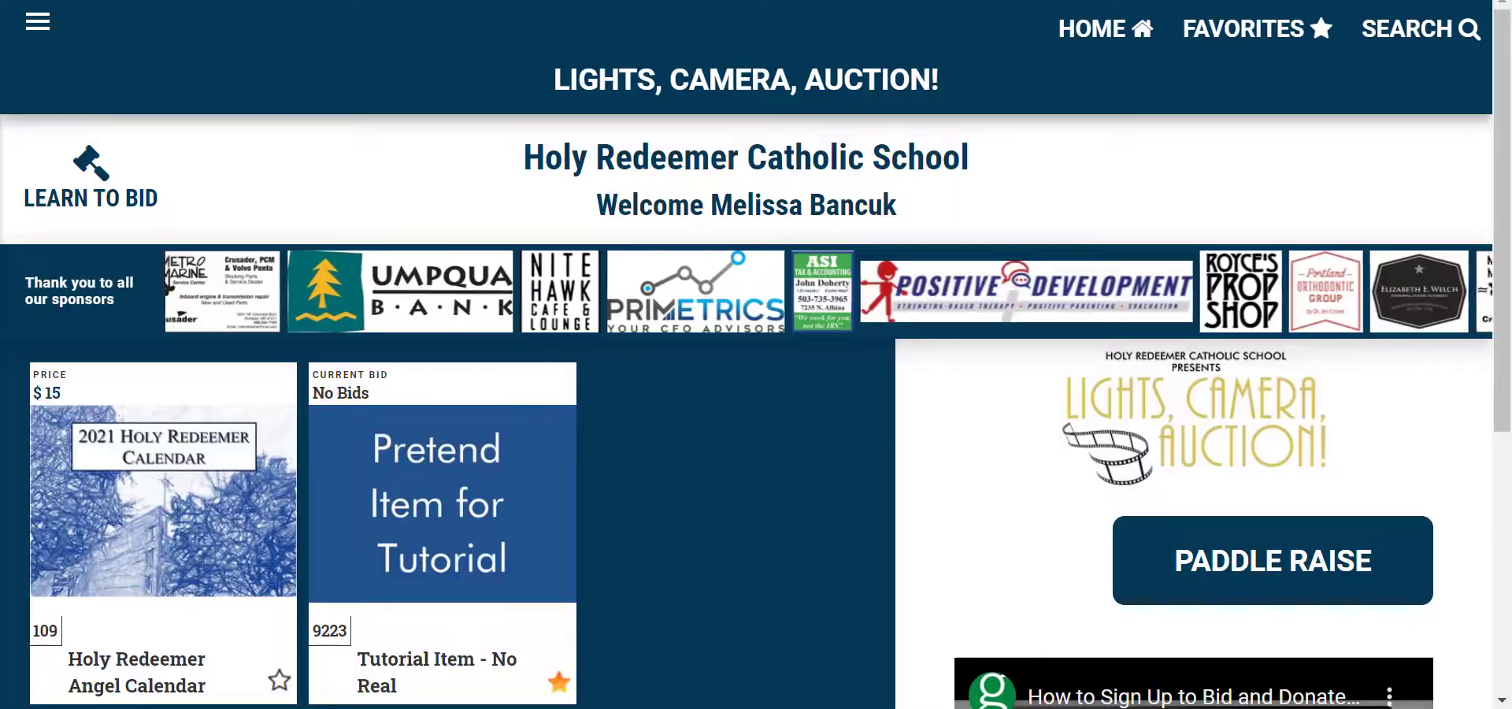